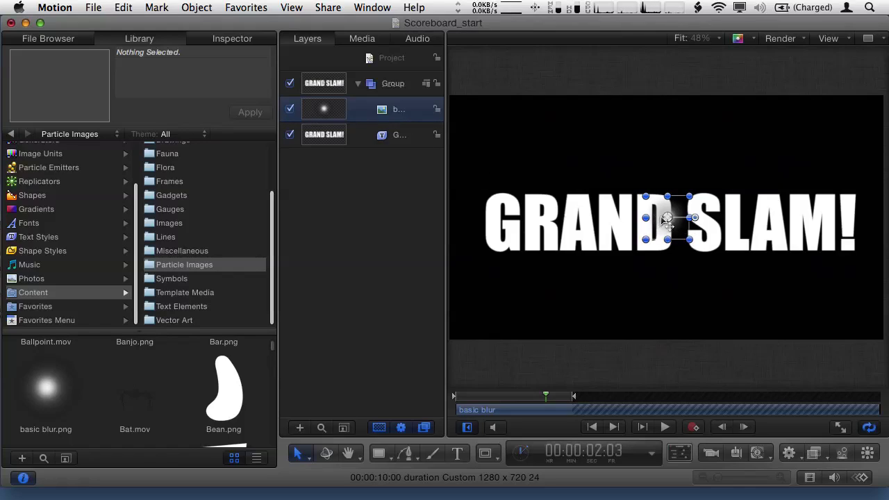
Step: Reset the blur glow's Transform position to 0, 0, centring it over GRAND SLAM!
{"action": "left_click_drag", "start_coordinate": [666, 219], "coordinate": [567, 131]}
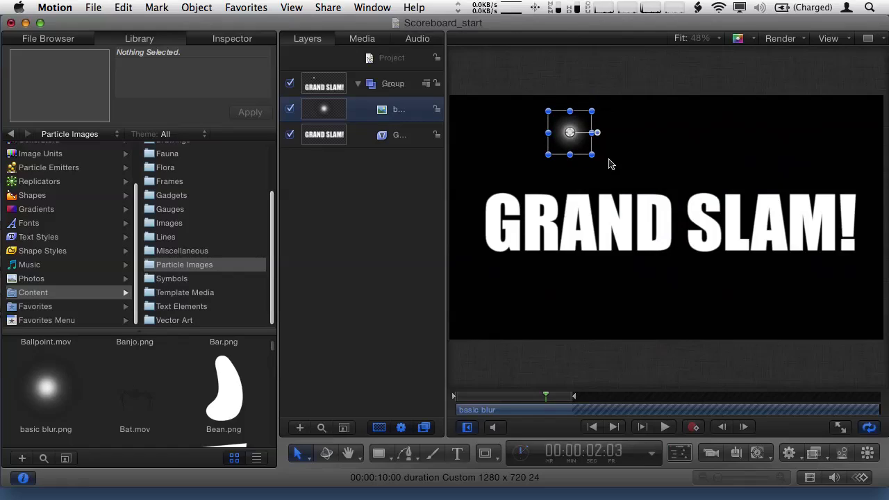
{"action": "left_click", "coordinate": [493, 175]}
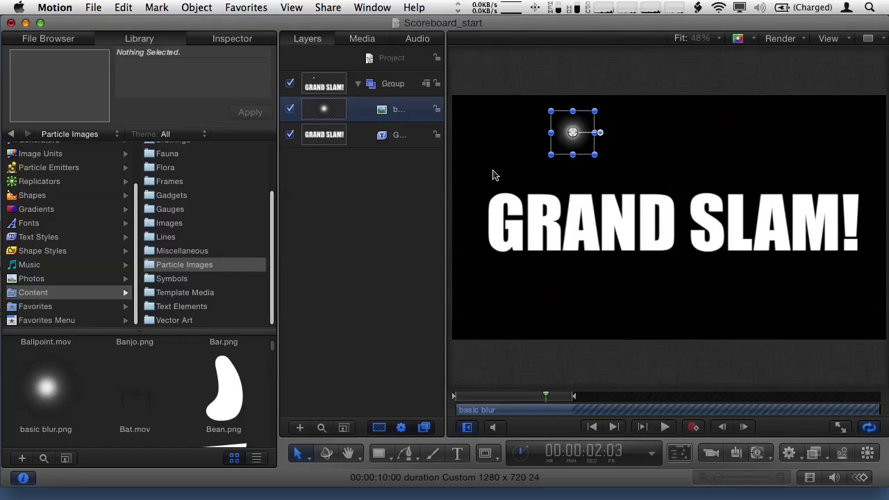
{"action": "key", "text": "super+3"}
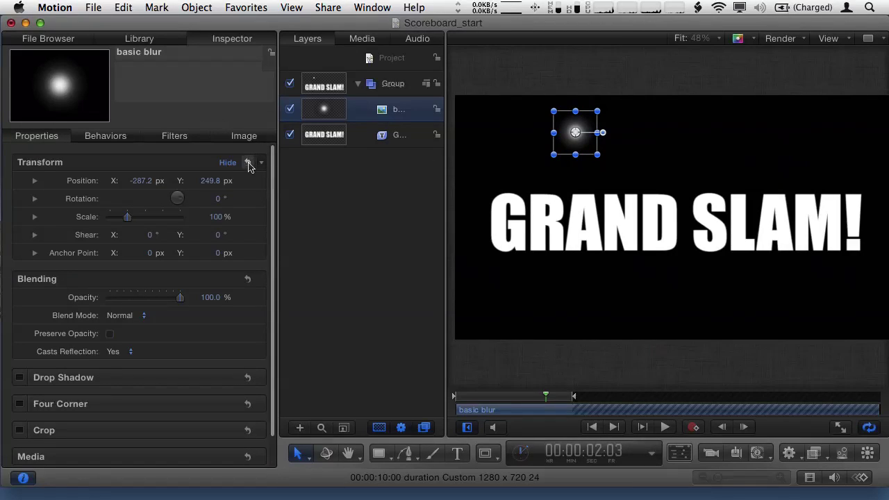
{"action": "left_click", "coordinate": [248, 163]}
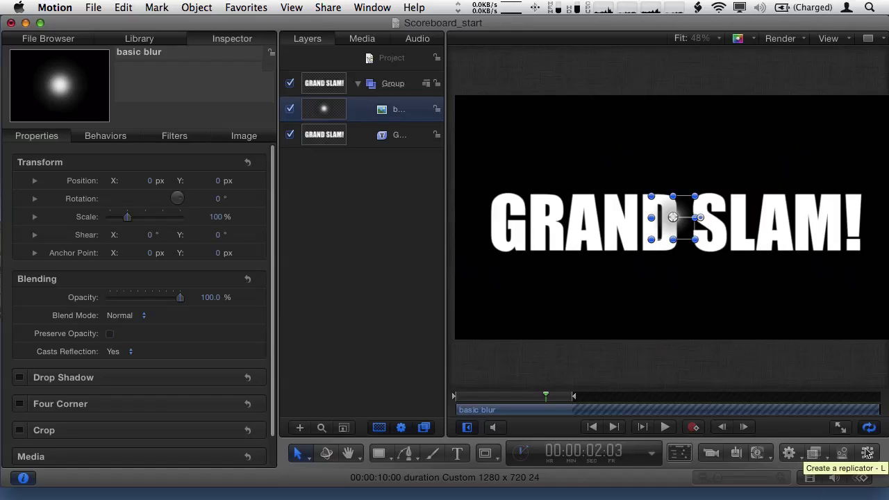
Step: Replicate the blur glow into a dot grid and stretch it across the title
{"action": "key", "text": "l"}
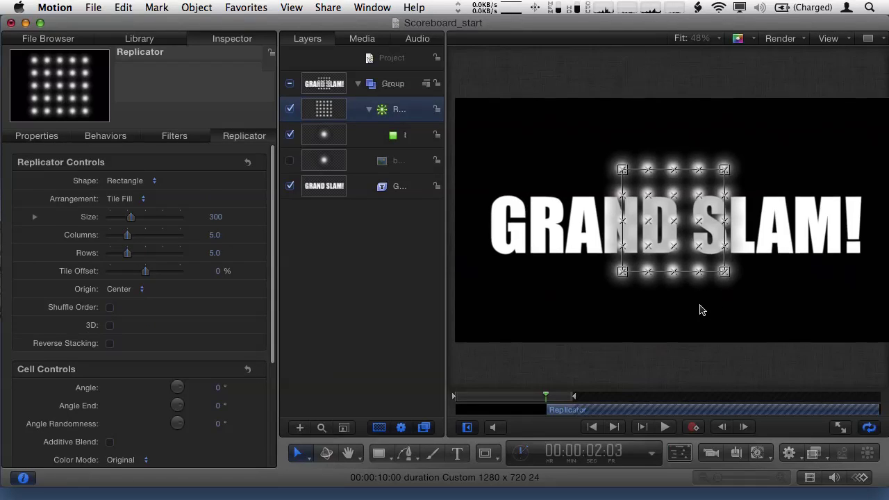
{"action": "left_click_drag", "start_coordinate": [622, 269], "coordinate": [461, 265]}
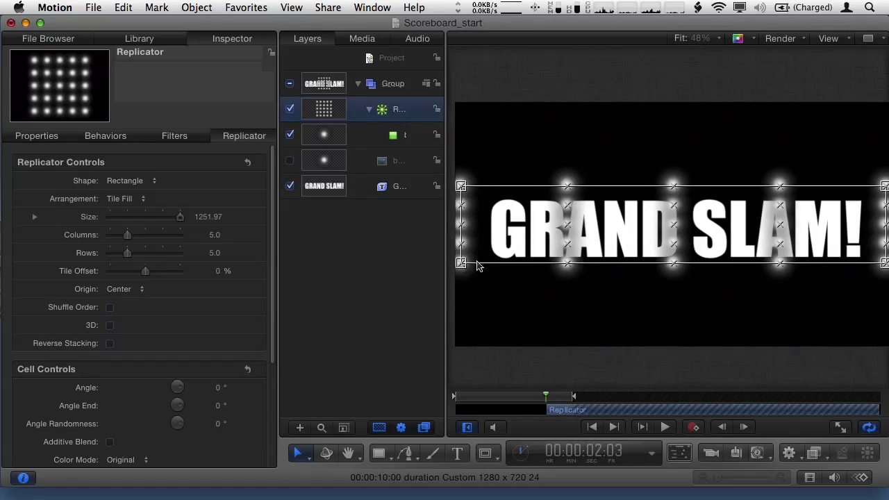
{"action": "left_click_drag", "start_coordinate": [670, 225], "coordinate": [673, 229]}
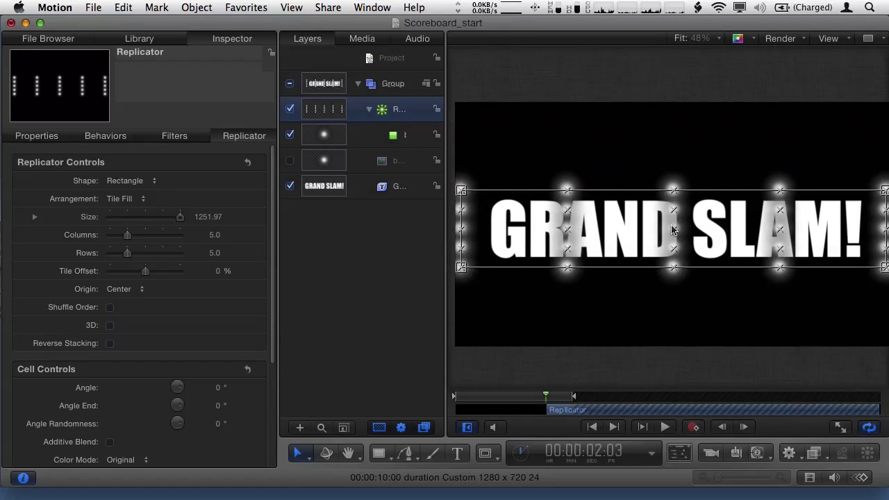
{"action": "key", "text": "F7"}
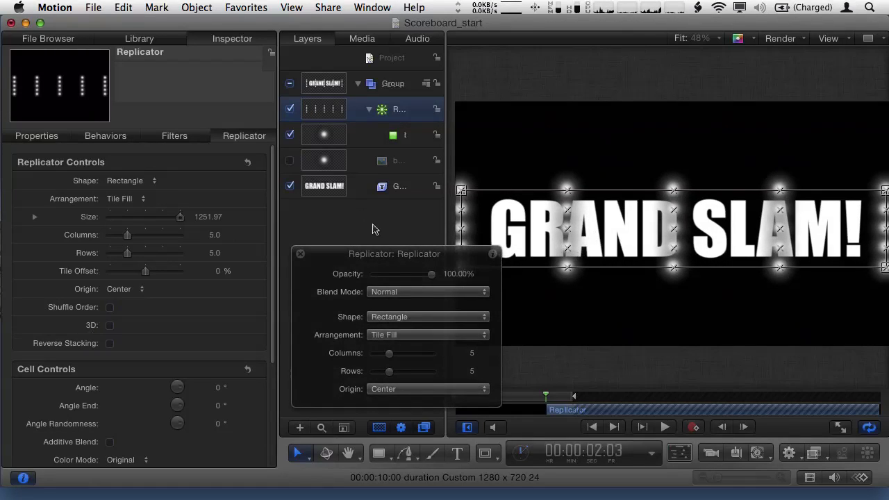
{"action": "left_click_drag", "start_coordinate": [378, 261], "coordinate": [289, 193]}
Step: Set the grid to 7 rows with smaller dots and widen it to 51 columns
{"action": "left_click_drag", "start_coordinate": [301, 289], "coordinate": [354, 292]}
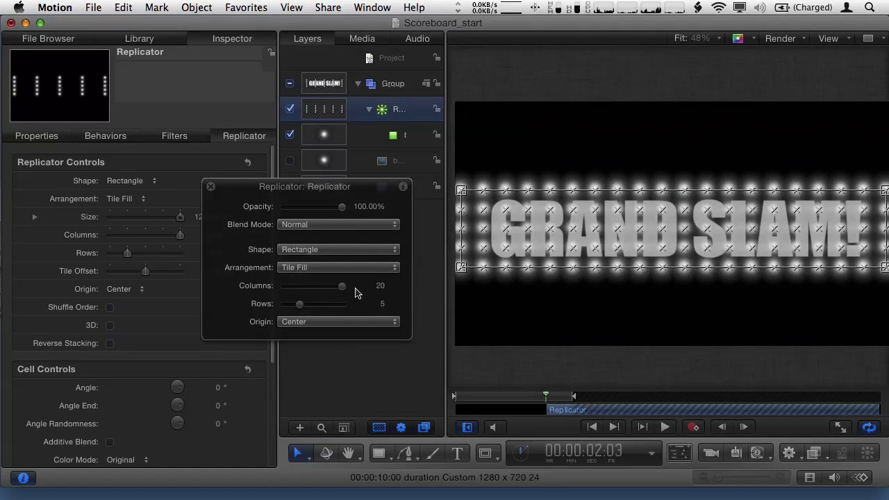
{"action": "left_click_drag", "start_coordinate": [300, 308], "coordinate": [309, 308]}
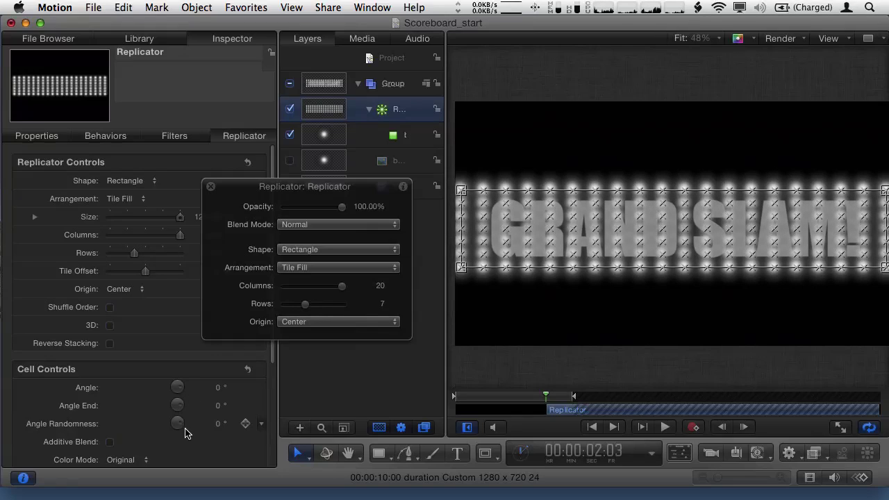
{"action": "scroll", "coordinate": [188, 428], "scroll_direction": "down", "scroll_amount": 4}
{"action": "scroll", "coordinate": [192, 431], "scroll_direction": "down", "scroll_amount": 1}
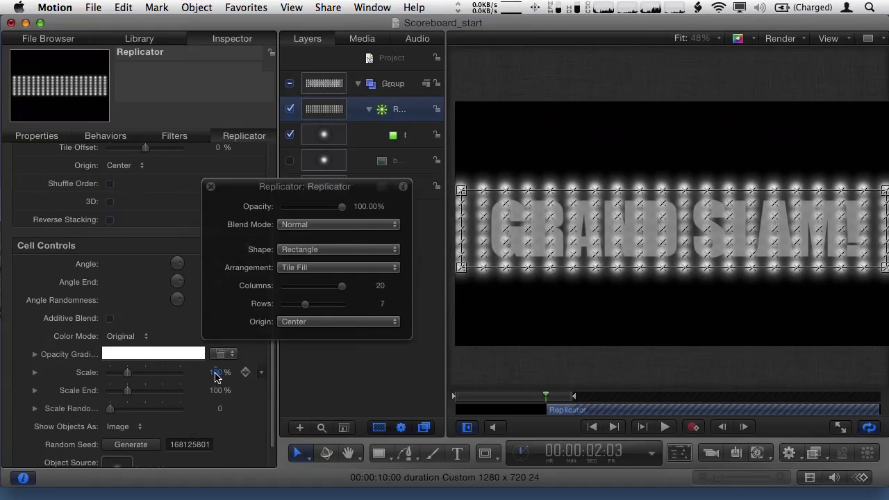
{"action": "left_click_drag", "start_coordinate": [215, 376], "coordinate": [187, 376]}
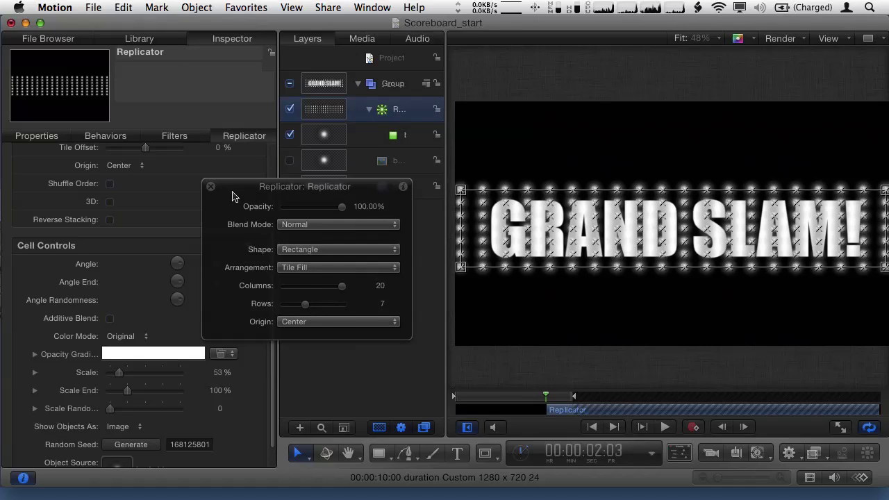
{"action": "left_click_drag", "start_coordinate": [233, 196], "coordinate": [283, 254]}
{"action": "scroll", "coordinate": [136, 223], "scroll_direction": "up", "scroll_amount": 5}
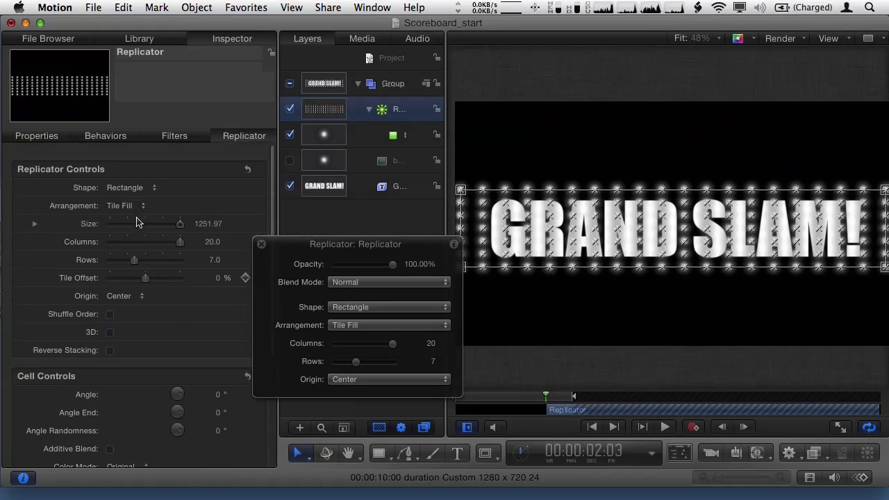
{"action": "scroll", "coordinate": [139, 229], "scroll_direction": "down", "scroll_amount": 1}
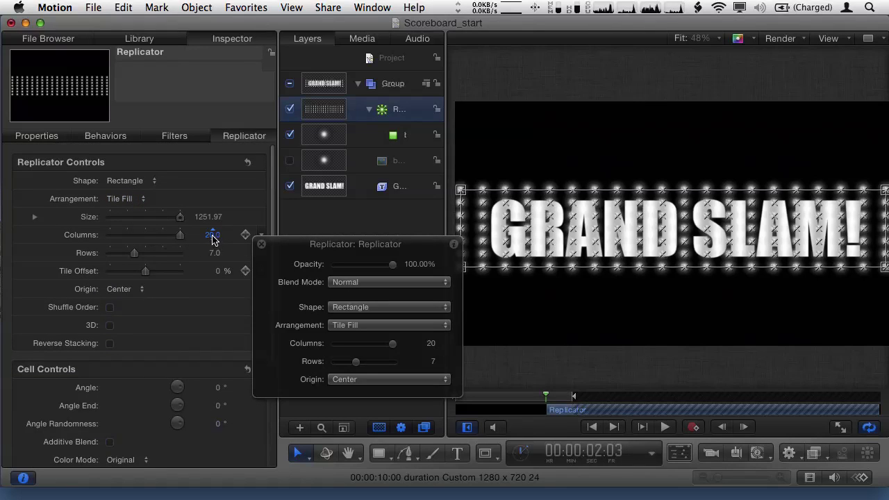
{"action": "mouse_move", "coordinate": [212, 239]}
{"action": "left_mouse_down"}
{"action": "mouse_move", "coordinate": [228, 238]}
{"action": "mouse_move", "coordinate": [218, 236]}
{"action": "left_mouse_up"}
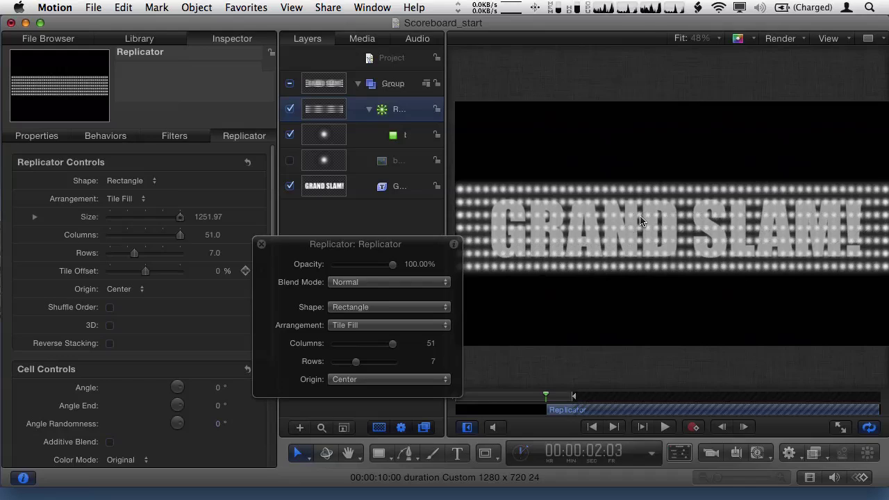
Step: Scrub the dot grid to 57 columns and 10 rows, then hide the GRAND SLAM! text layer
{"action": "left_click", "coordinate": [829, 38]}
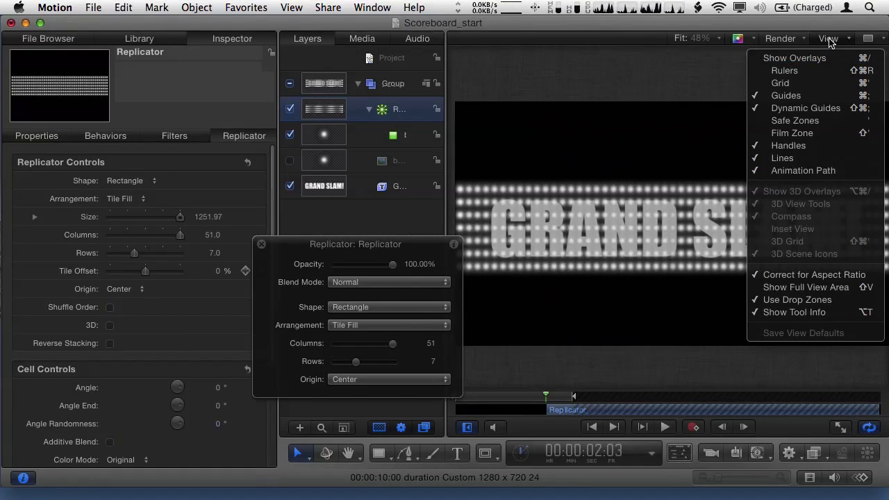
{"action": "left_click", "coordinate": [829, 36]}
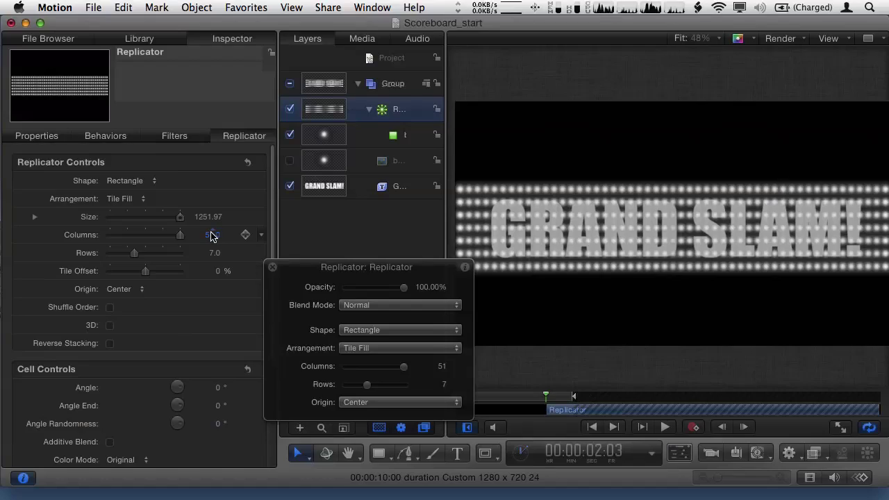
{"action": "left_click_drag", "start_coordinate": [210, 238], "coordinate": [216, 238]}
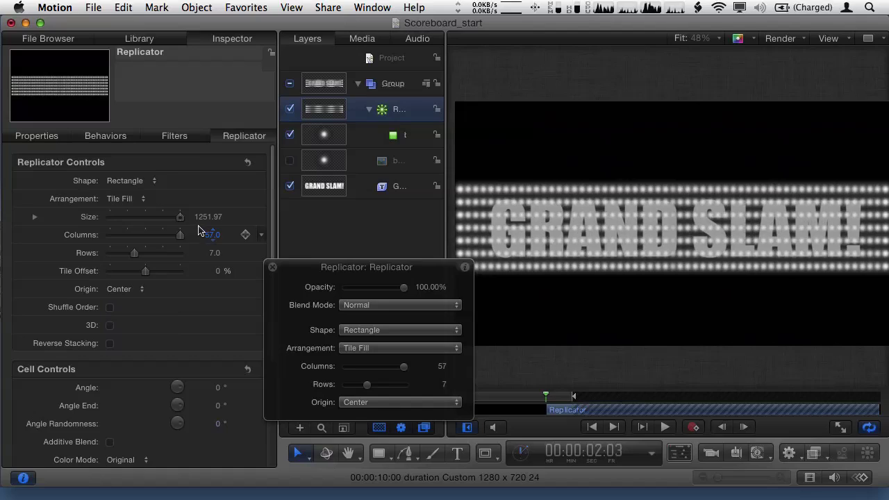
{"action": "left_click_drag", "start_coordinate": [215, 253], "coordinate": [218, 254]}
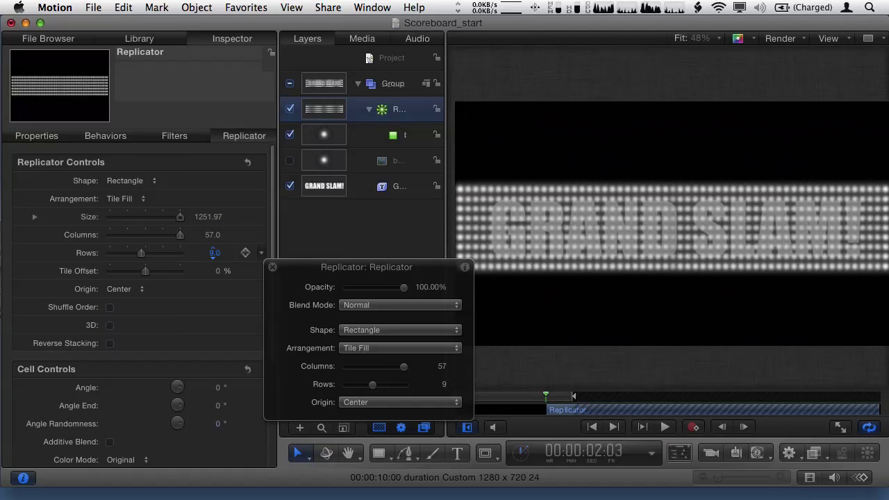
{"action": "left_click_drag", "start_coordinate": [219, 253], "coordinate": [220, 254]}
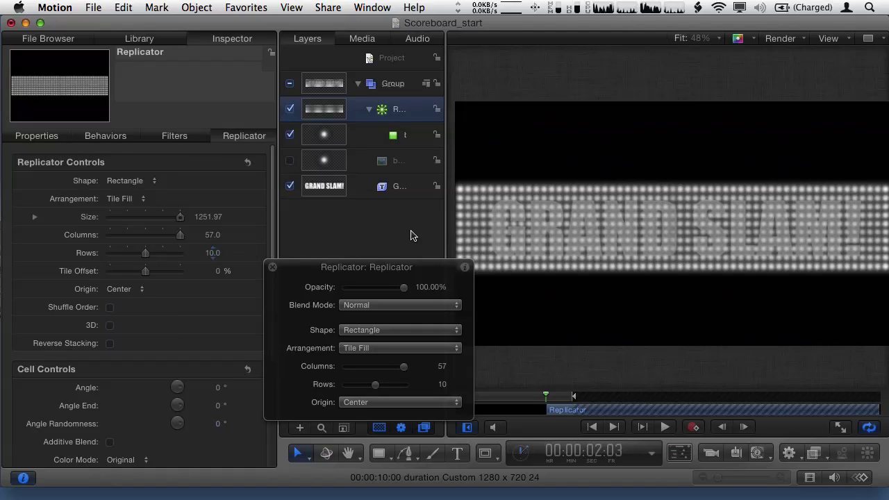
{"action": "left_click", "coordinate": [291, 186]}
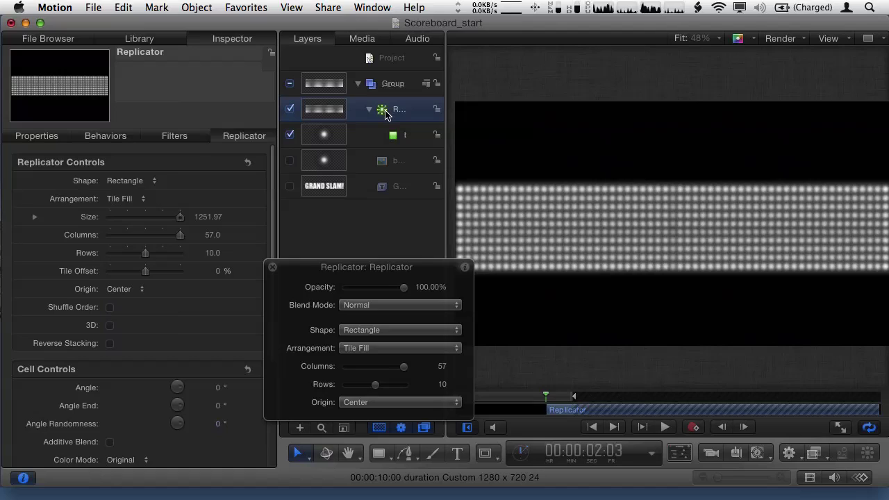
Step: Add an image mask sourced from the GRAND SLAM! text to the replicator, then delete it
{"action": "left_click", "coordinate": [197, 7]}
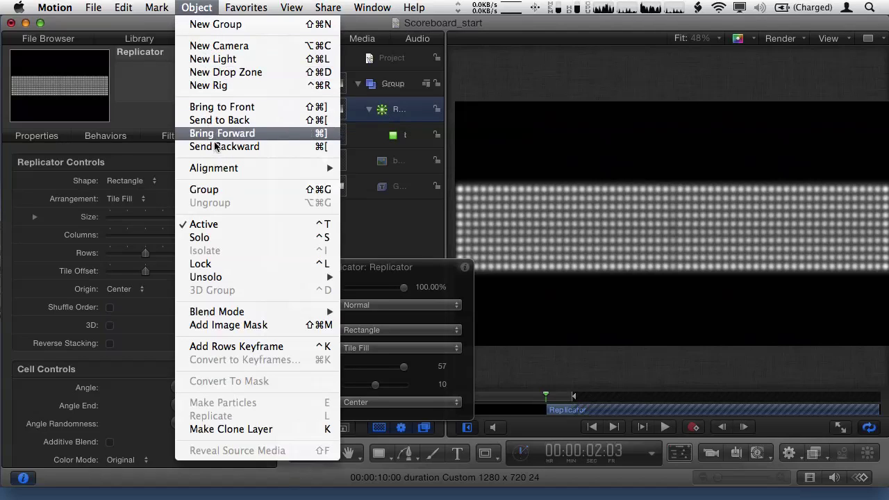
{"action": "left_click", "coordinate": [271, 327]}
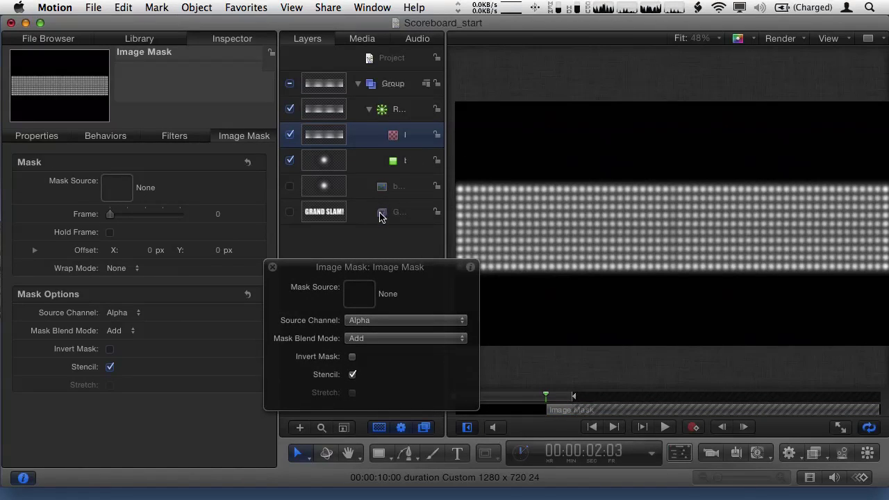
{"action": "left_click_drag", "start_coordinate": [380, 217], "coordinate": [391, 141]}
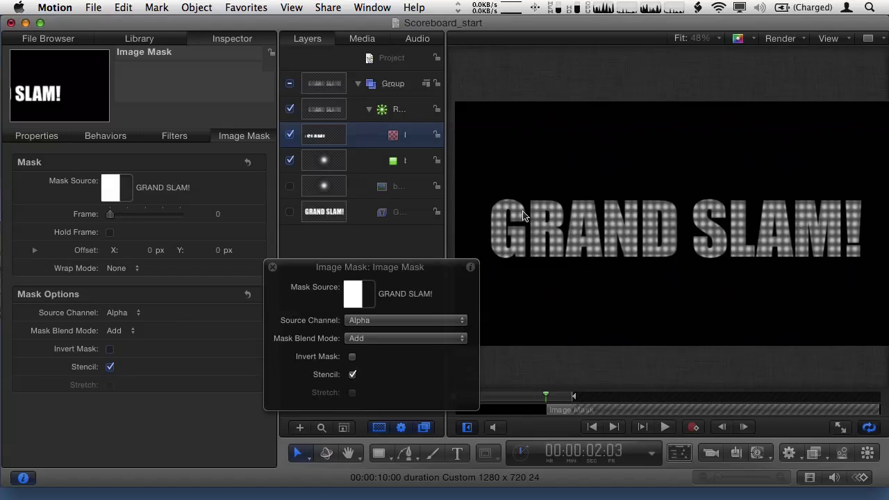
{"action": "key", "text": "Delete"}
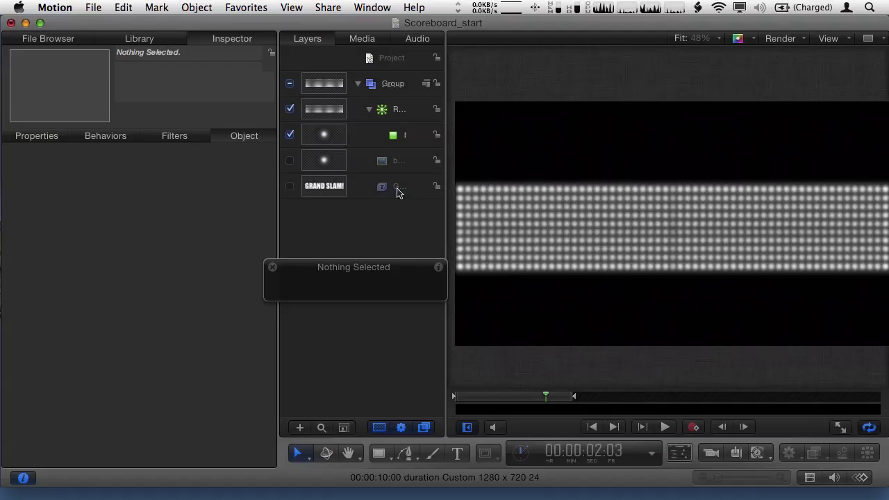
Step: Switch the replicator's shape to Image and drag the GRAND SLAM! text toward its source well
{"action": "left_click", "coordinate": [390, 113]}
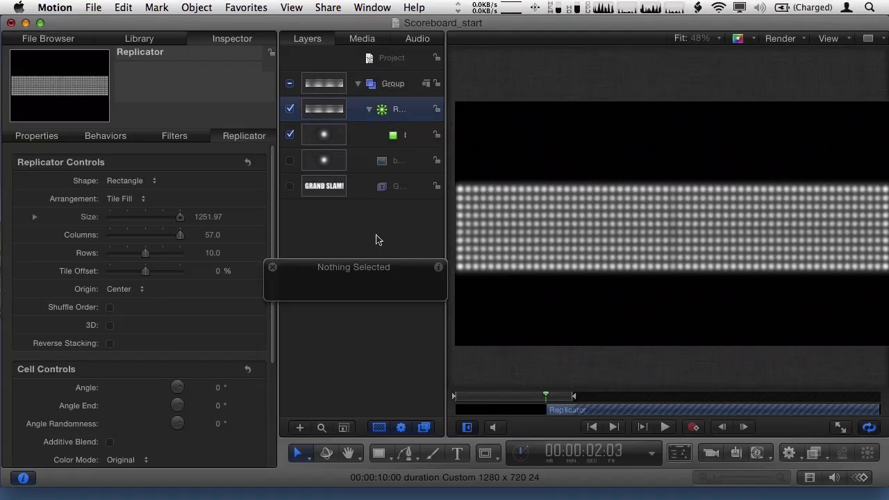
{"action": "left_click_drag", "start_coordinate": [435, 270], "coordinate": [391, 114]}
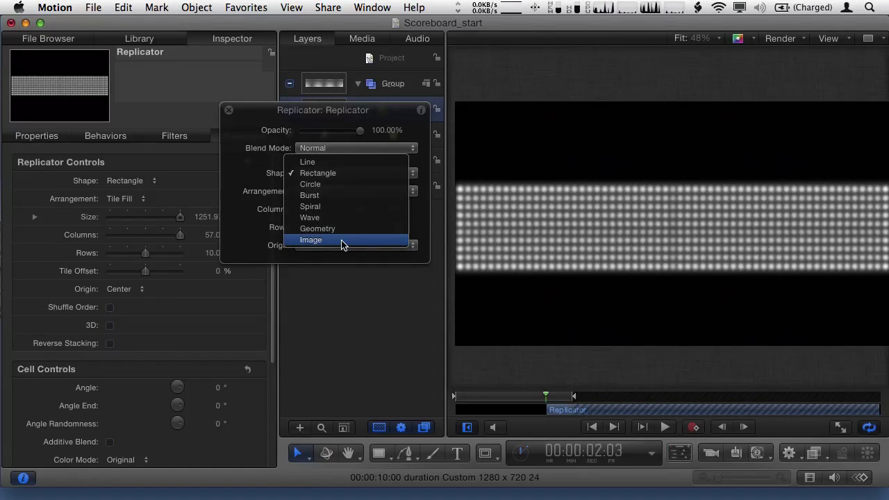
{"action": "left_click", "coordinate": [341, 241]}
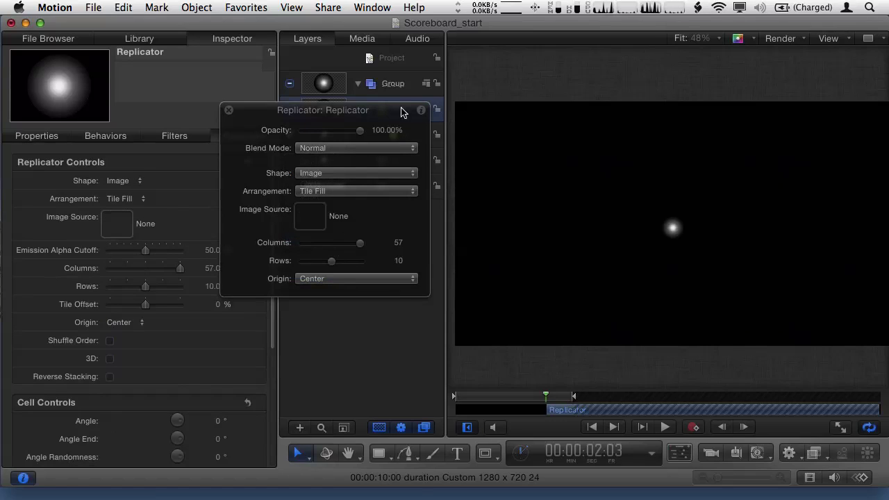
{"action": "left_click_drag", "start_coordinate": [398, 113], "coordinate": [423, 246]}
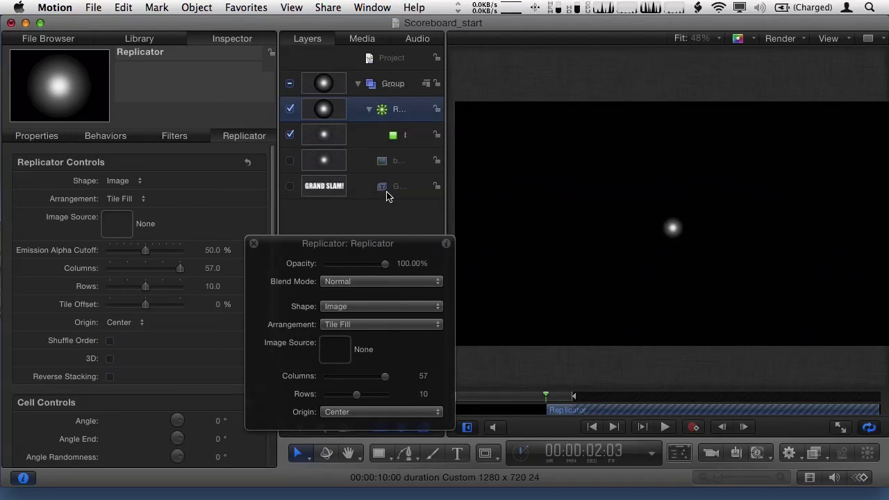
{"action": "left_click_drag", "start_coordinate": [389, 194], "coordinate": [332, 355]}
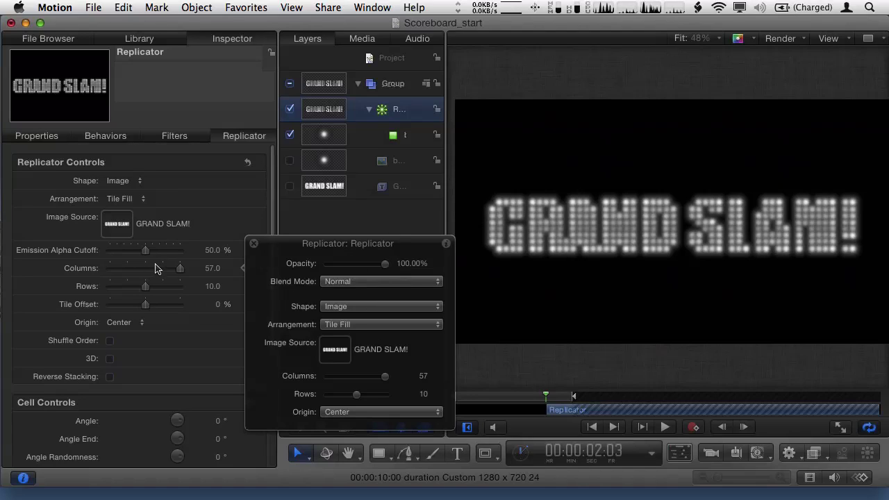
Step: Try 59 columns and 16 rows for the dot lettering, undoing the row change
{"action": "left_click", "coordinate": [216, 273]}
{"action": "type", "text": "59"}
{"action": "key", "text": "Return"}
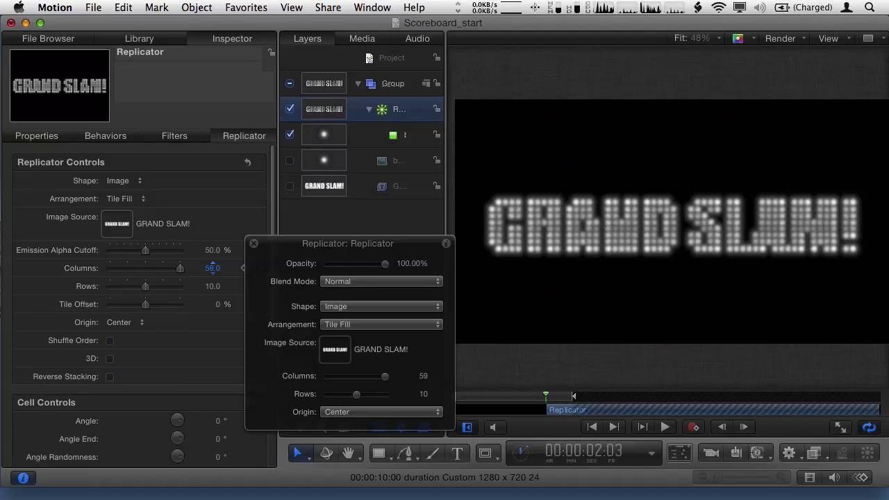
{"action": "left_click", "coordinate": [212, 285]}
{"action": "type", "text": "16"}
{"action": "key", "text": "Return"}
{"action": "key", "text": "super+z"}
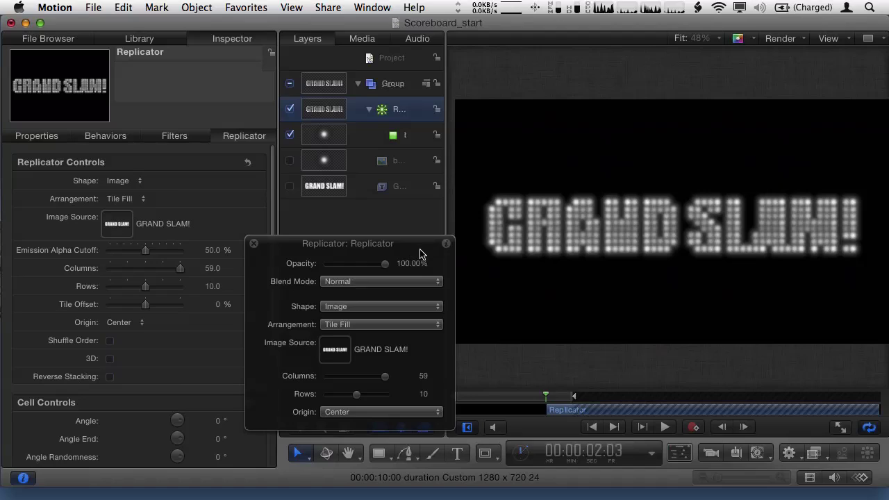
Step: Scrub the dot lettering to 64 columns and 11 rows, then duplicate the replicator
{"action": "left_click_drag", "start_coordinate": [422, 245], "coordinate": [363, 265]}
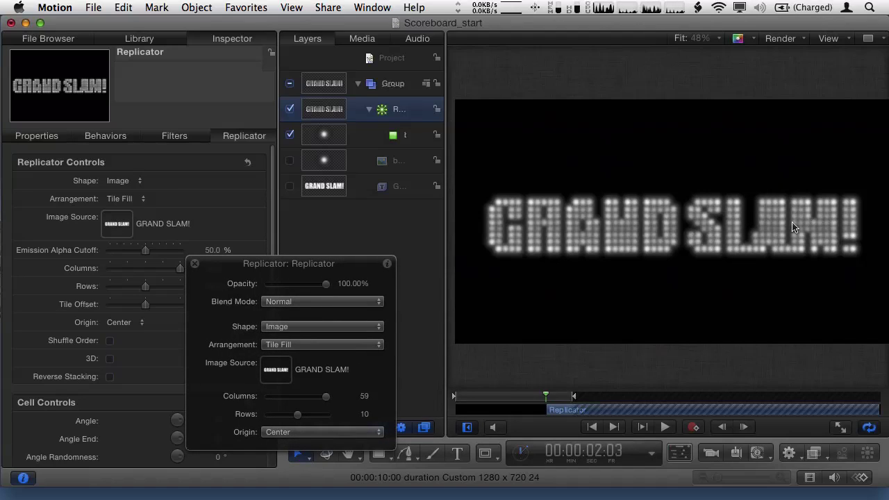
{"action": "left_click_drag", "start_coordinate": [217, 269], "coordinate": [358, 279]}
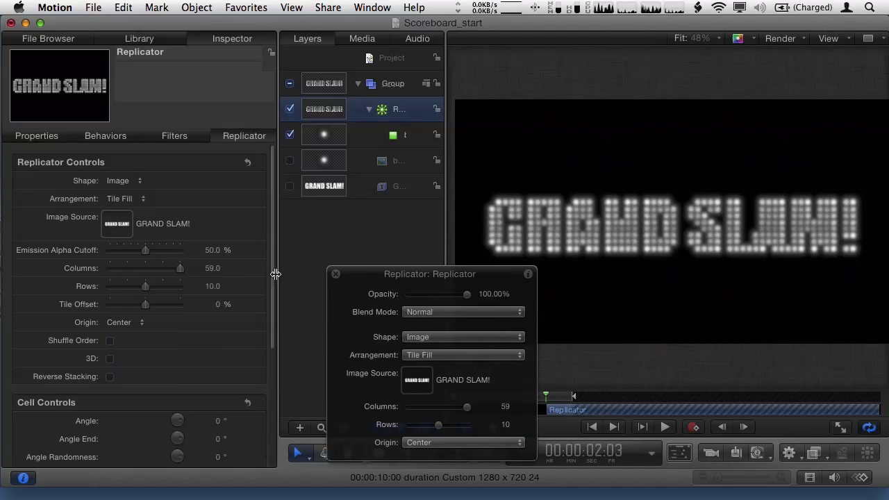
{"action": "left_click_drag", "start_coordinate": [213, 268], "coordinate": [218, 268]}
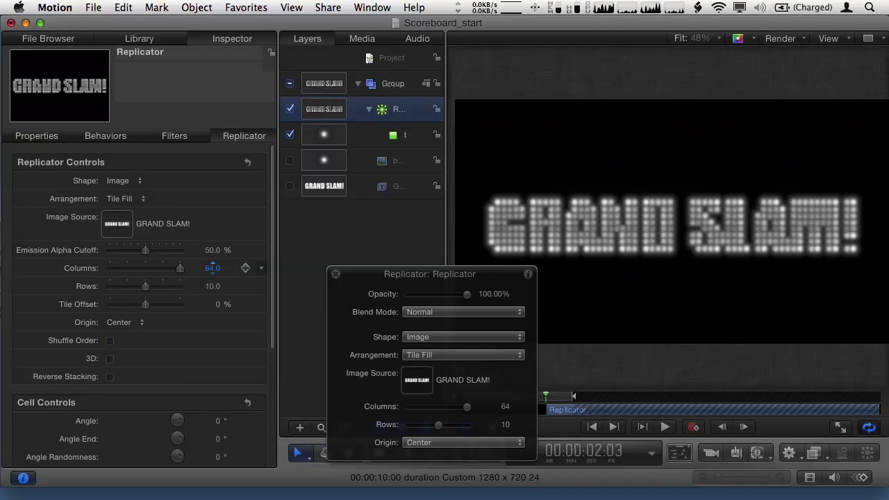
{"action": "left_click_drag", "start_coordinate": [216, 286], "coordinate": [214, 286]}
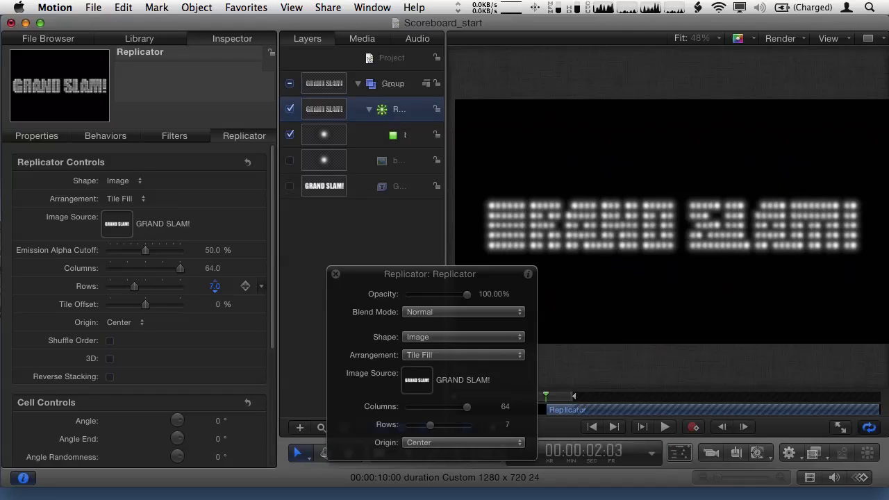
{"action": "left_click_drag", "start_coordinate": [215, 286], "coordinate": [219, 288]}
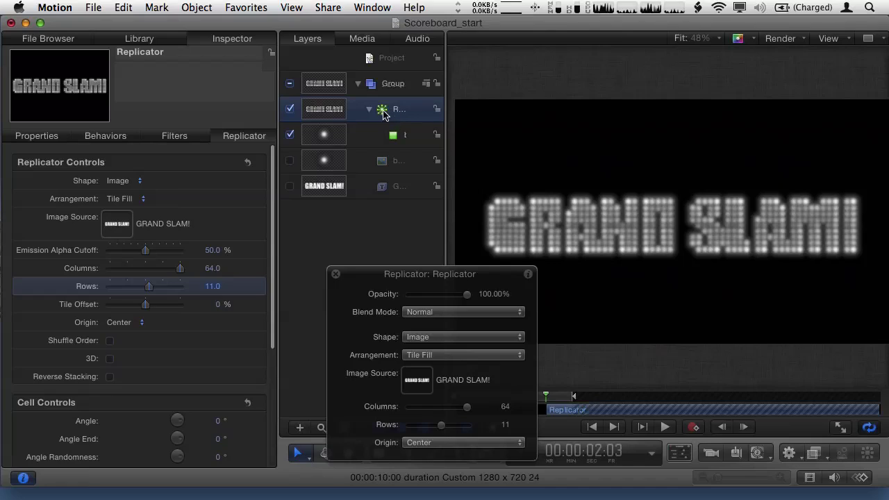
{"action": "key", "text": "super+d"}
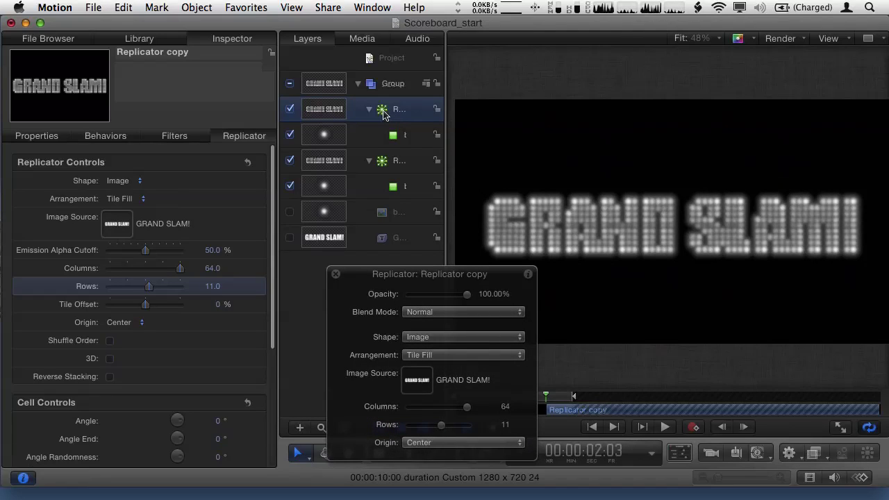
Step: Send the Replicator copy below the original and change its shape to Rectangle
{"action": "key", "text": "super+bracketleft"}
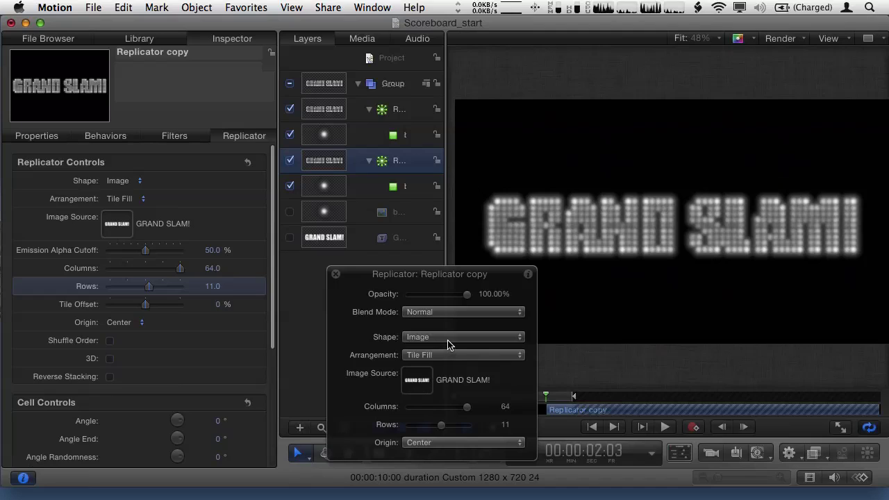
{"action": "left_click", "coordinate": [450, 338]}
{"action": "left_click", "coordinate": [444, 271]}
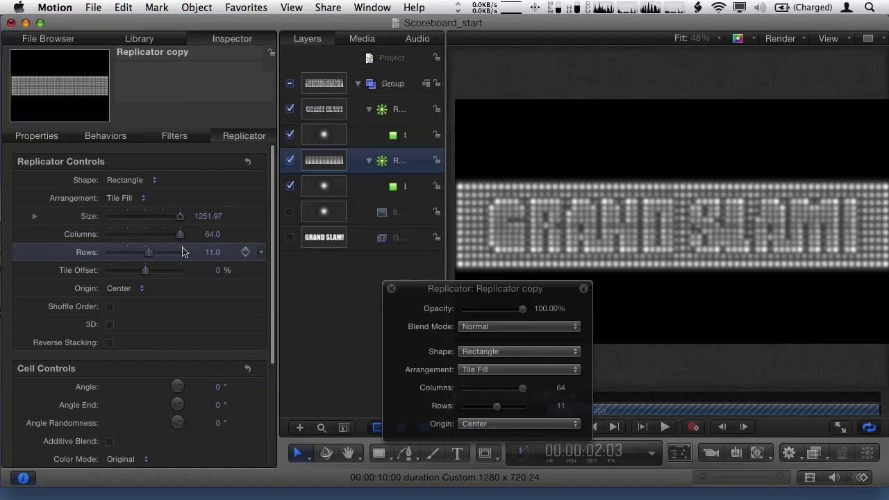
{"action": "scroll", "coordinate": [139, 263], "scroll_direction": "down", "scroll_amount": 5}
Step: Colorize the Replicator copy's background dots dark grey (RGB 70)
{"action": "left_click", "coordinate": [139, 314]}
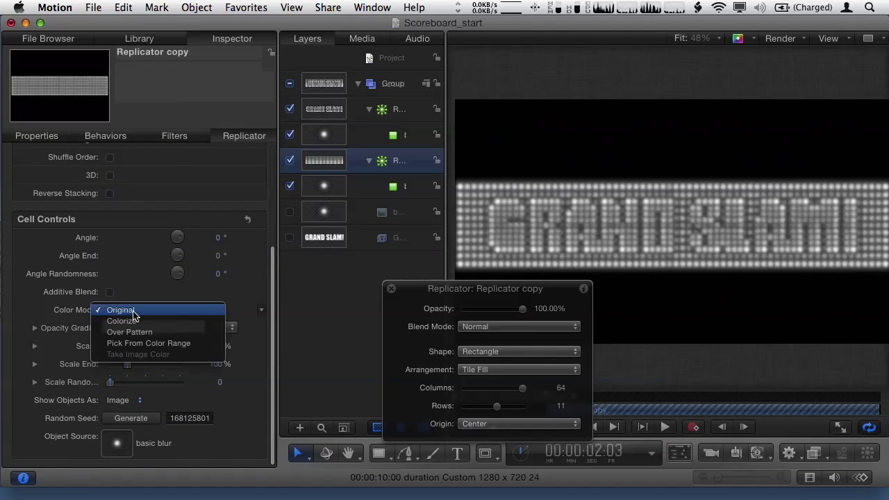
{"action": "left_click", "coordinate": [122, 321]}
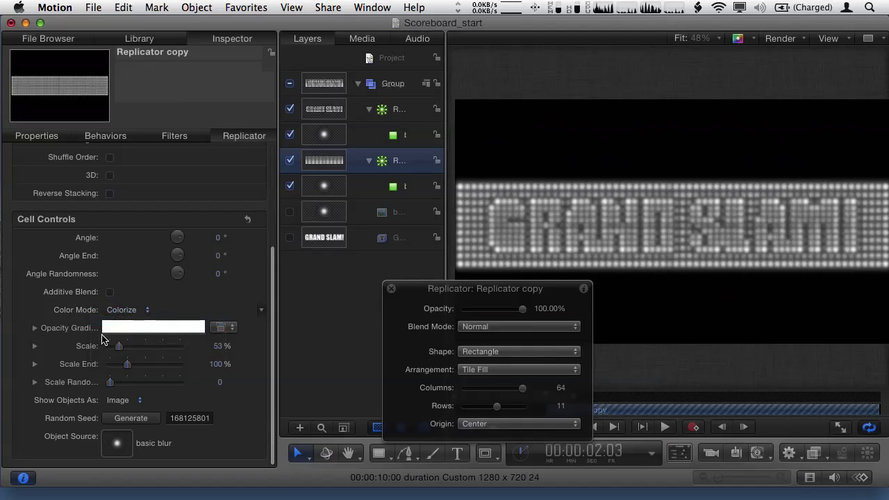
{"action": "scroll", "coordinate": [31, 335], "scroll_direction": "up", "scroll_amount": 5}
{"action": "scroll", "coordinate": [119, 325], "scroll_direction": "down", "scroll_amount": 5}
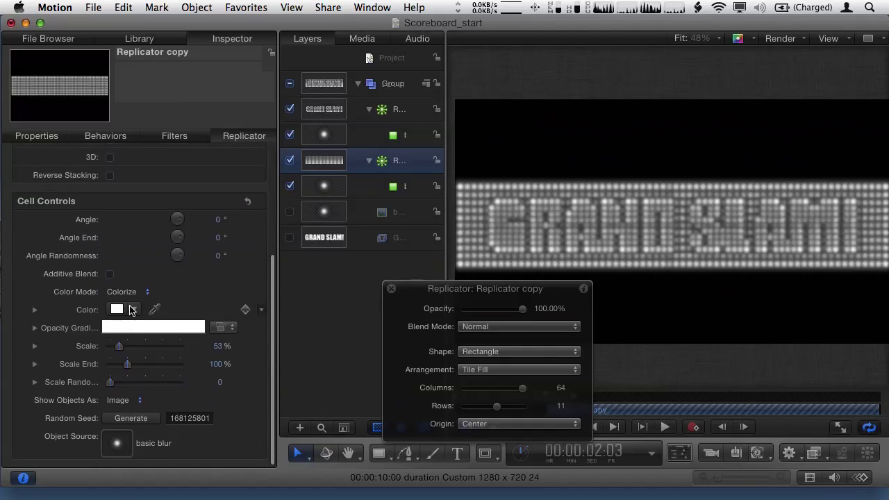
{"action": "left_click", "coordinate": [135, 311]}
{"action": "left_click_drag", "start_coordinate": [139, 347], "coordinate": [206, 462]}
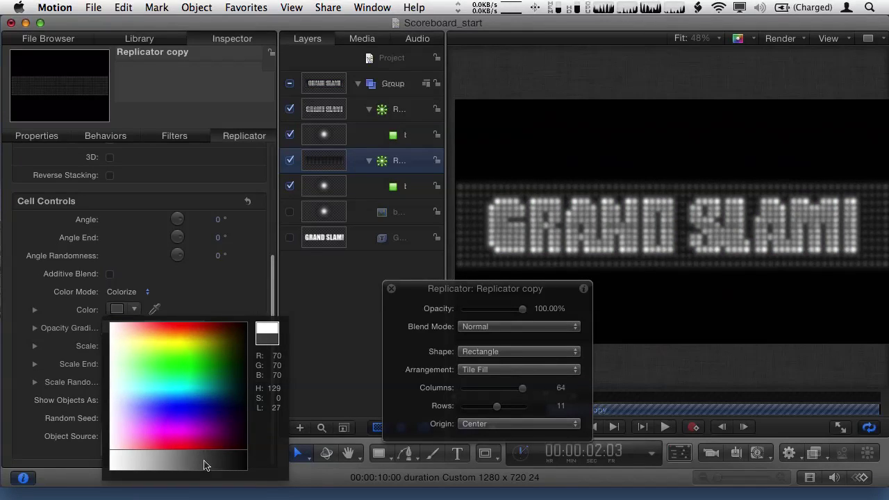
{"action": "left_click_drag", "start_coordinate": [514, 295], "coordinate": [244, 261]}
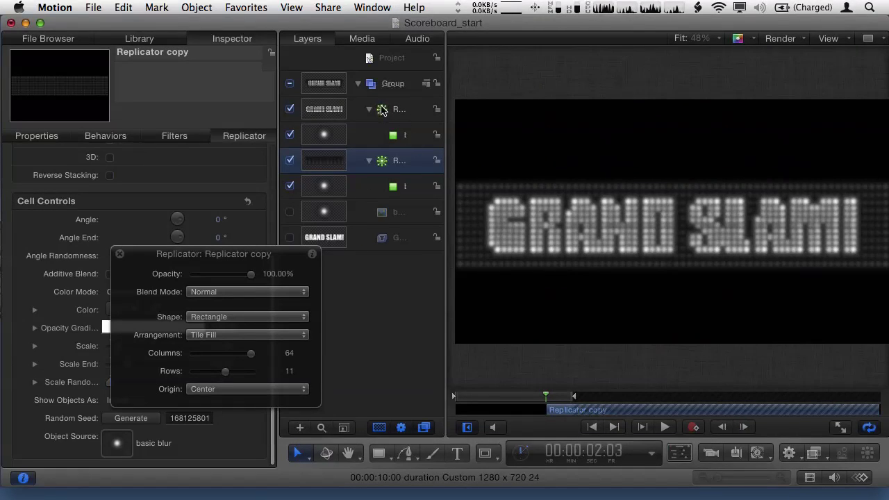
{"action": "left_click", "coordinate": [347, 109]}
Step: Colorize the GRAND SLAM! lettering dots yellow (RGB 255, 227, 46) and rewind the playhead to the start
{"action": "left_click_drag", "start_coordinate": [269, 257], "coordinate": [296, 252]}
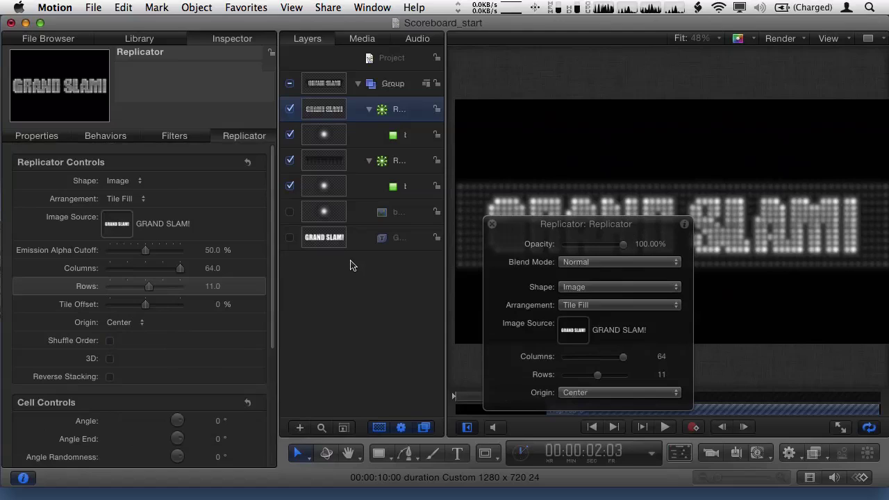
{"action": "scroll", "coordinate": [174, 264], "scroll_direction": "down", "scroll_amount": 5}
{"action": "left_click", "coordinate": [125, 310]}
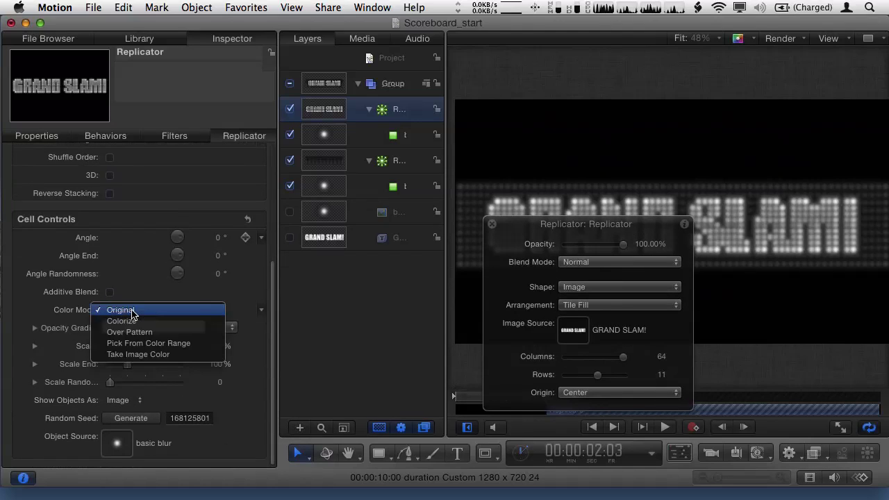
{"action": "left_click", "coordinate": [130, 322]}
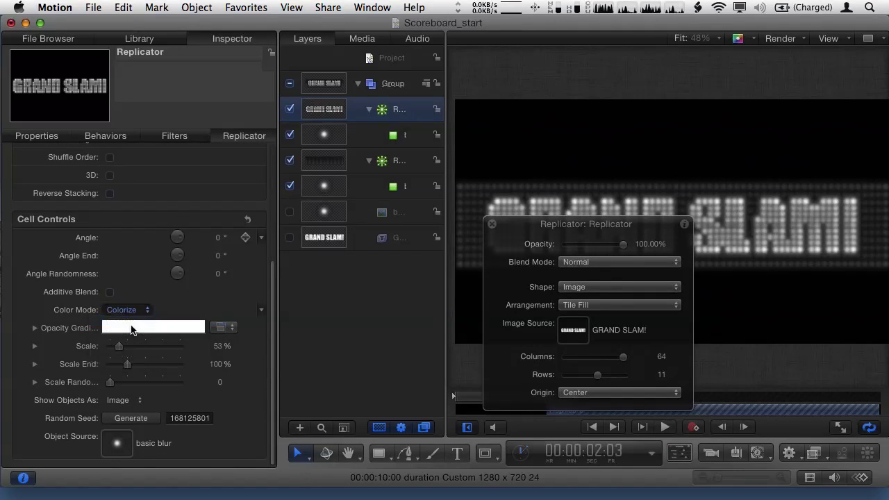
{"action": "scroll", "coordinate": [132, 329], "scroll_direction": "down", "scroll_amount": 5}
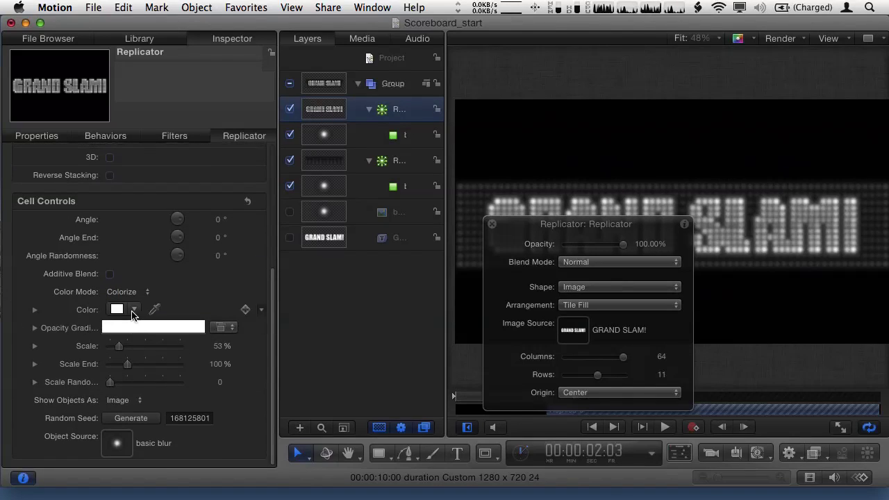
{"action": "left_click", "coordinate": [134, 309]}
{"action": "left_click_drag", "start_coordinate": [139, 324], "coordinate": [162, 341]}
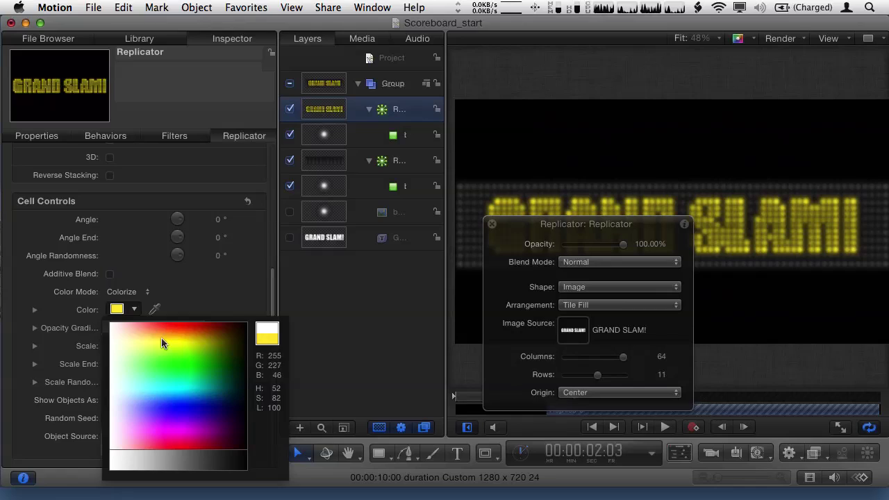
{"action": "left_click_drag", "start_coordinate": [523, 224], "coordinate": [148, 203]}
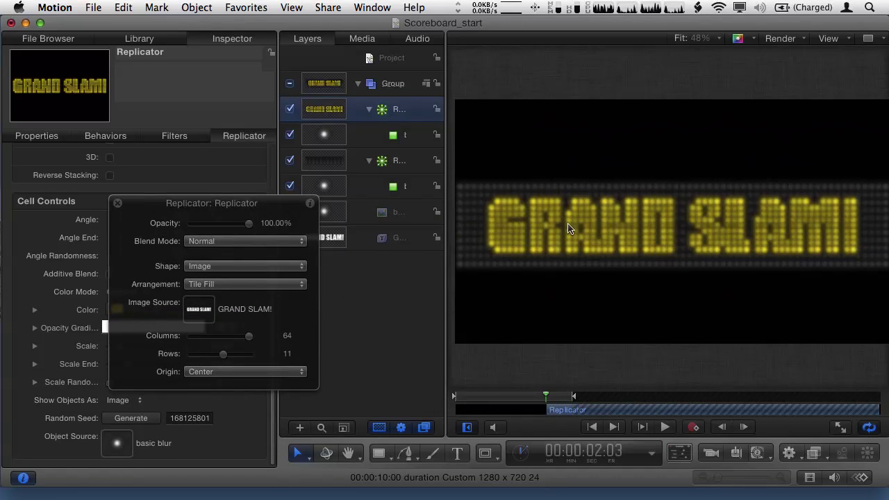
{"action": "left_click_drag", "start_coordinate": [548, 403], "coordinate": [444, 393]}
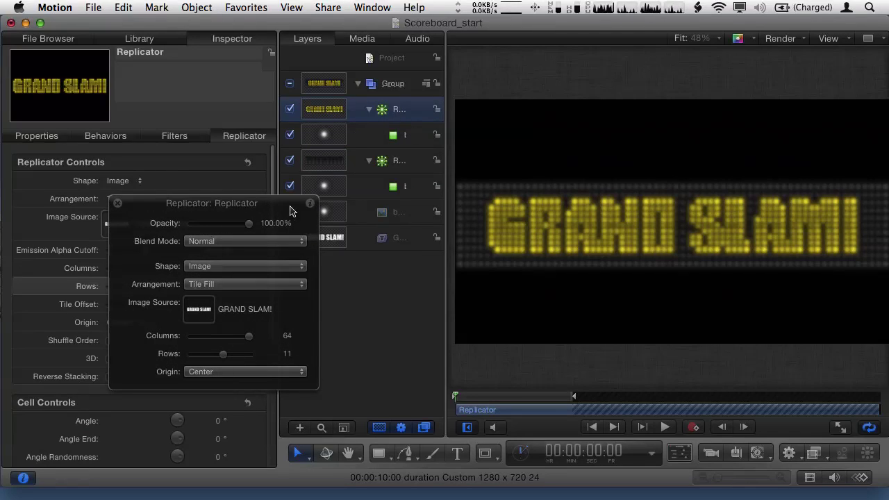
{"action": "left_click_drag", "start_coordinate": [291, 206], "coordinate": [565, 254]}
Step: Apply the Library's Sequence Replicator behavior to the GRAND SLAM! dot replicator
{"action": "left_click", "coordinate": [140, 38]}
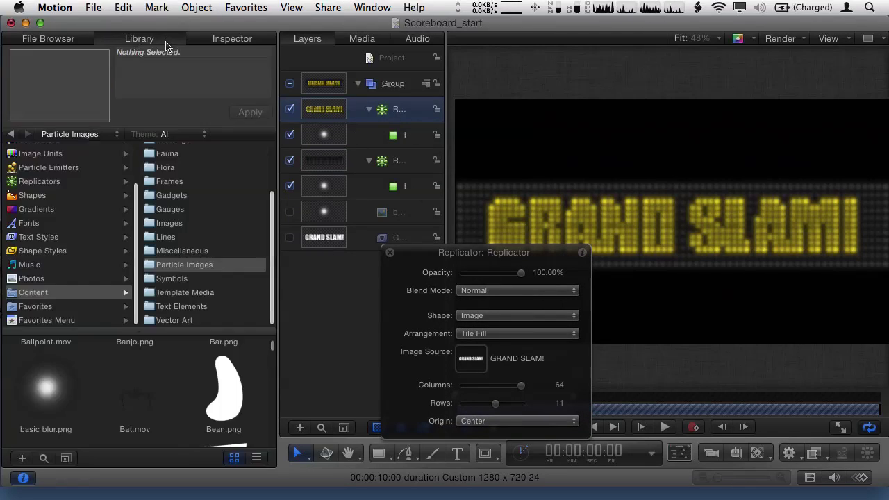
{"action": "left_click", "coordinate": [63, 153]}
{"action": "scroll", "coordinate": [66, 156], "scroll_direction": "up", "scroll_amount": 3}
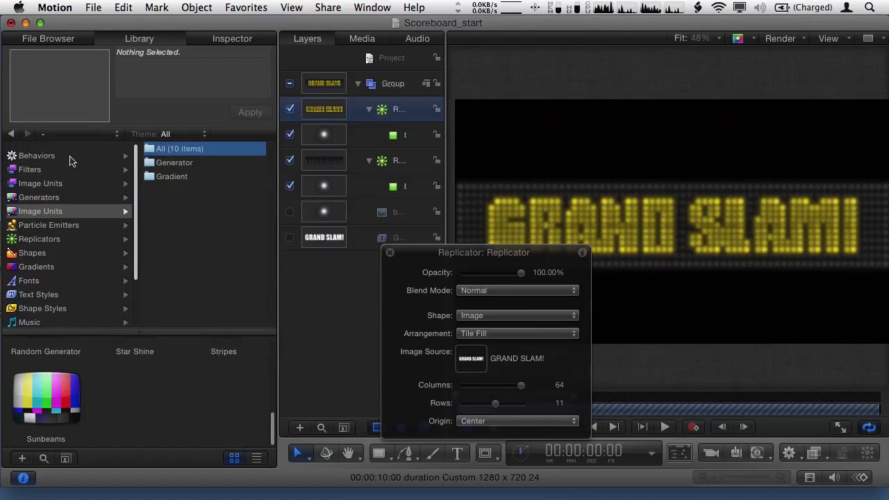
{"action": "left_click", "coordinate": [70, 153]}
{"action": "left_click", "coordinate": [170, 246]}
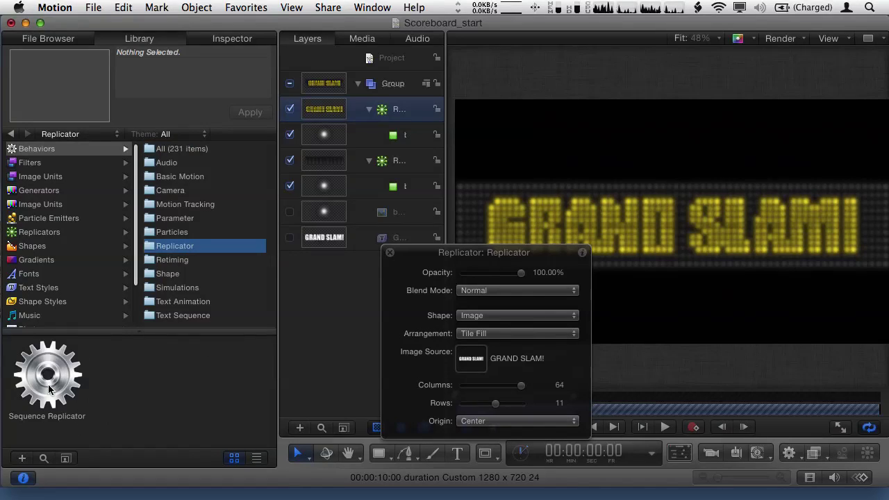
{"action": "left_click_drag", "start_coordinate": [47, 389], "coordinate": [402, 109]}
{"action": "left_click_drag", "start_coordinate": [482, 246], "coordinate": [343, 196]}
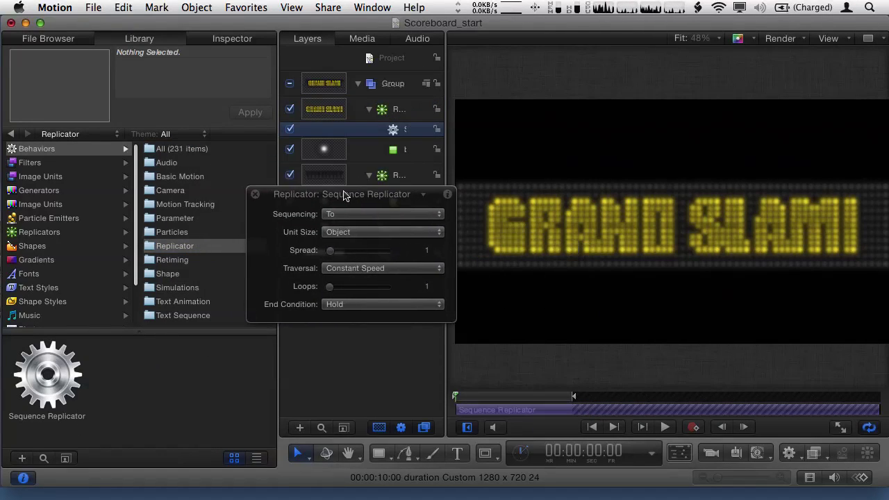
Step: Trim the Sequence Replicator behavior to end at about 00:00:02:12
{"action": "left_click", "coordinate": [226, 38]}
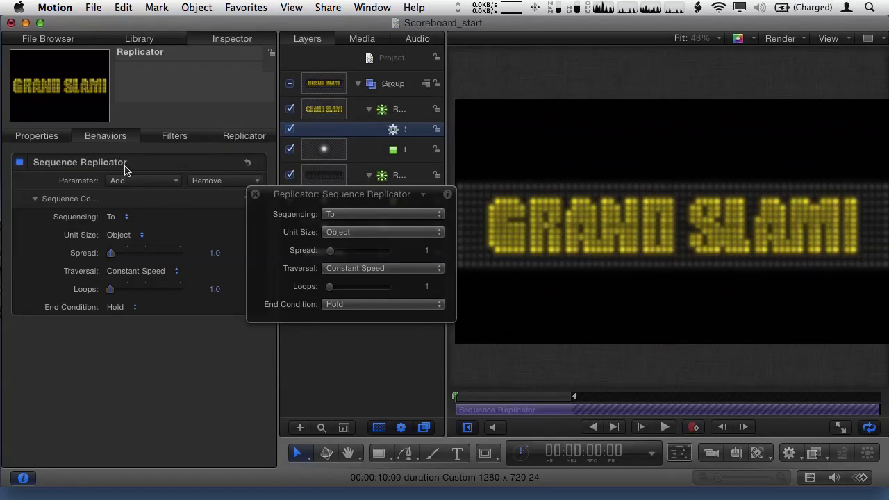
{"action": "left_click", "coordinate": [562, 398]}
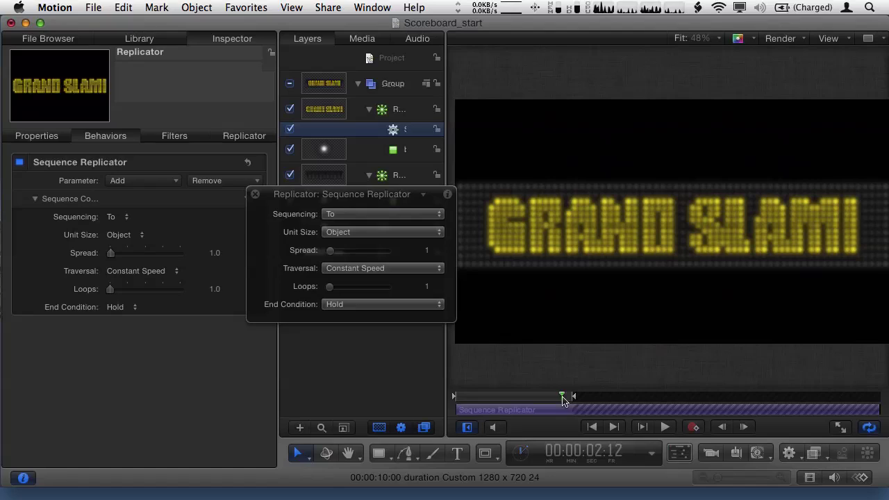
{"action": "key", "text": "o"}
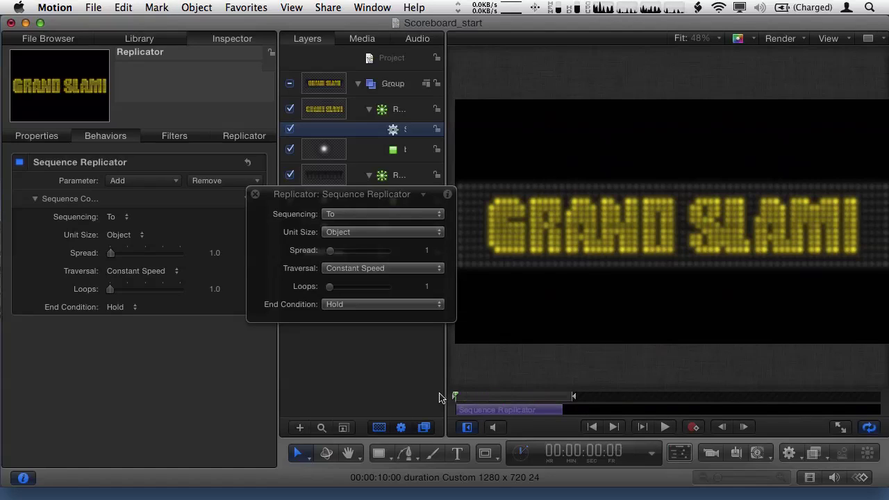
{"action": "left_click", "coordinate": [551, 398]}
Step: Sequence each dot's Position with Sequencing From, offsetting Position X to -1302.7 px
{"action": "left_click_drag", "start_coordinate": [551, 398], "coordinate": [556, 399]}
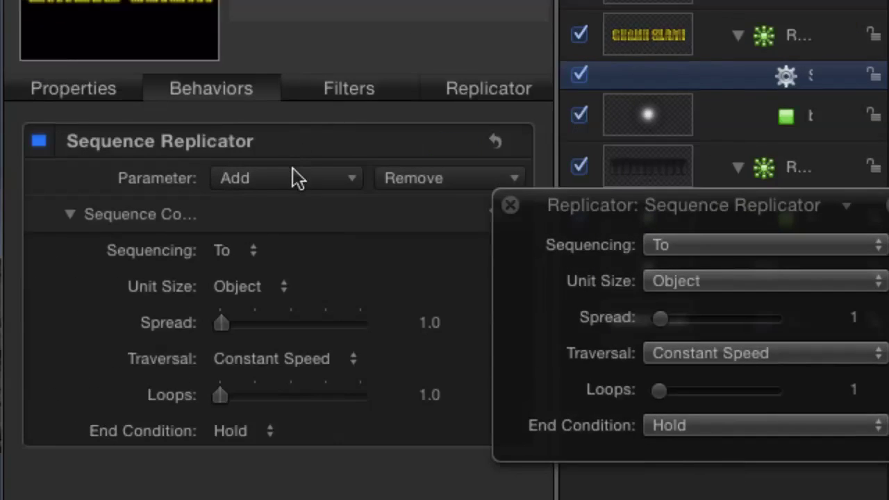
{"action": "left_click", "coordinate": [148, 180]}
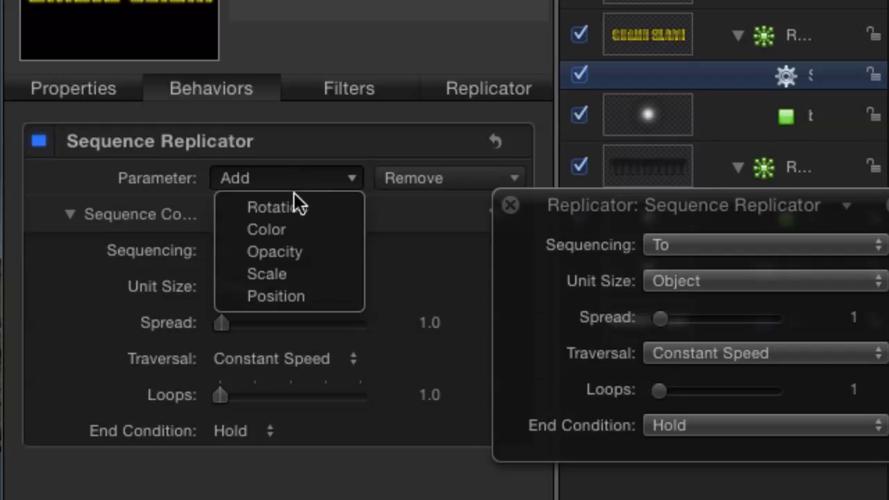
{"action": "left_click", "coordinate": [312, 287]}
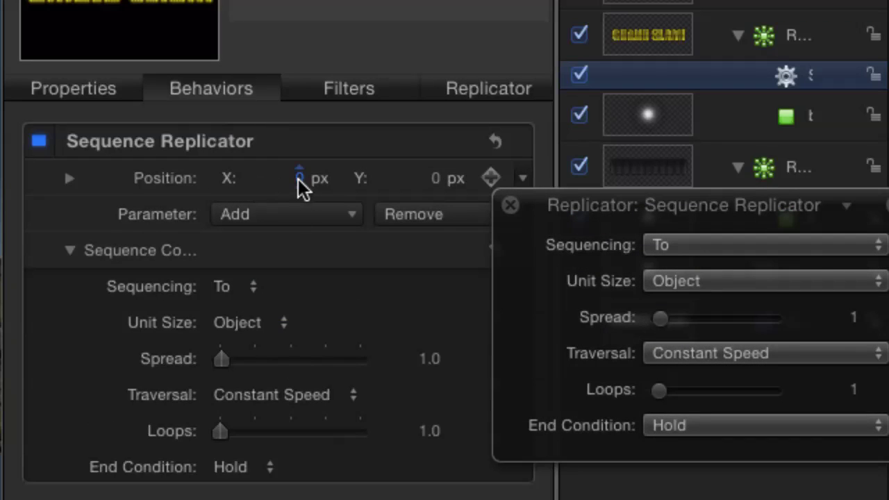
{"action": "left_click", "coordinate": [233, 288]}
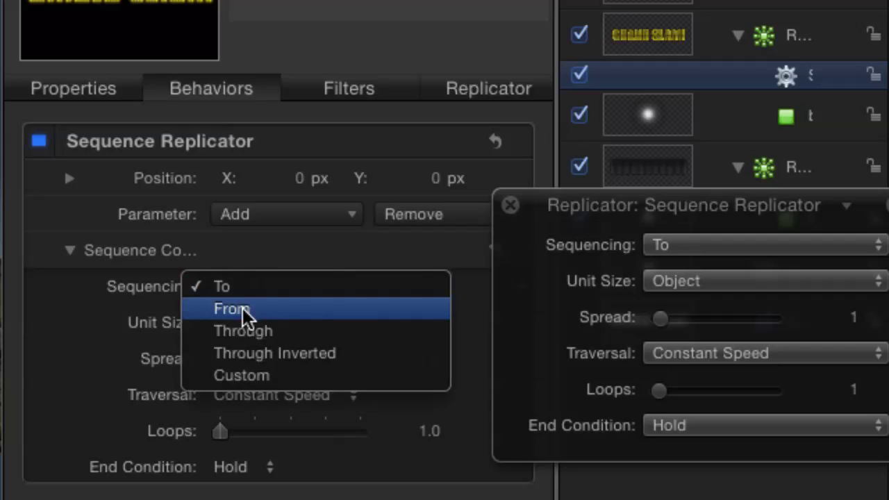
{"action": "left_click", "coordinate": [236, 309]}
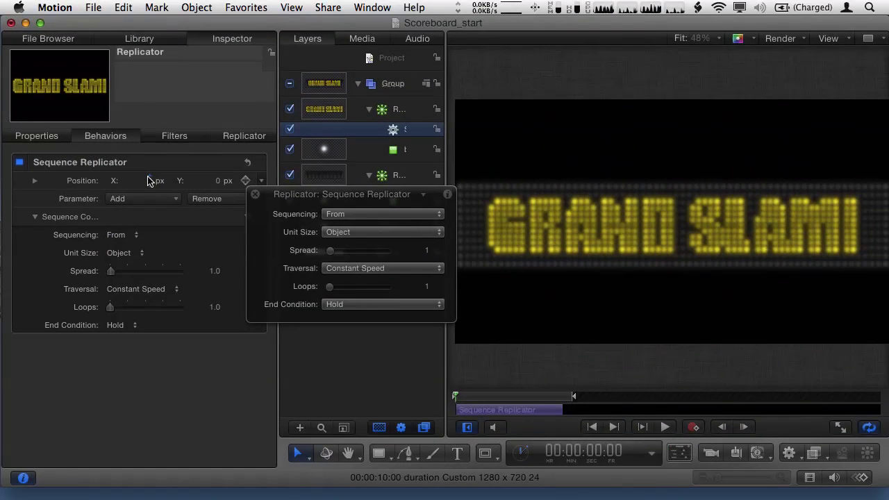
{"action": "left_click_drag", "start_coordinate": [151, 182], "coordinate": [7, 182]}
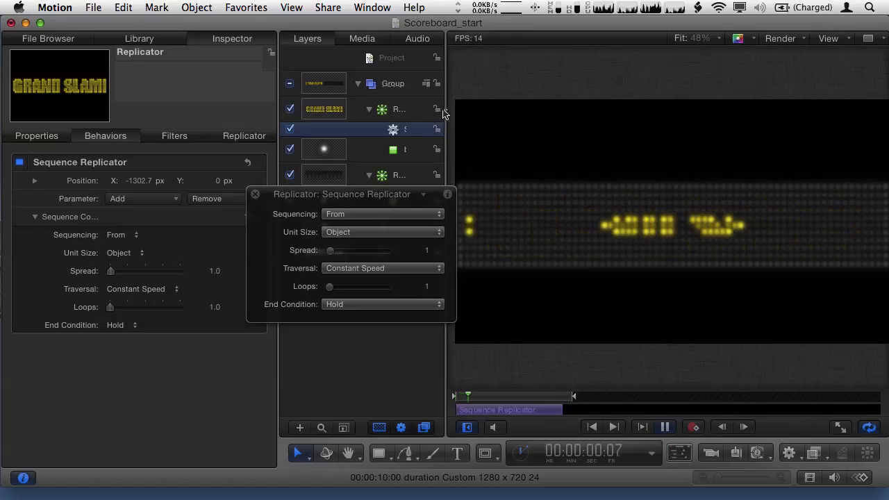
{"action": "left_click", "coordinate": [241, 136]}
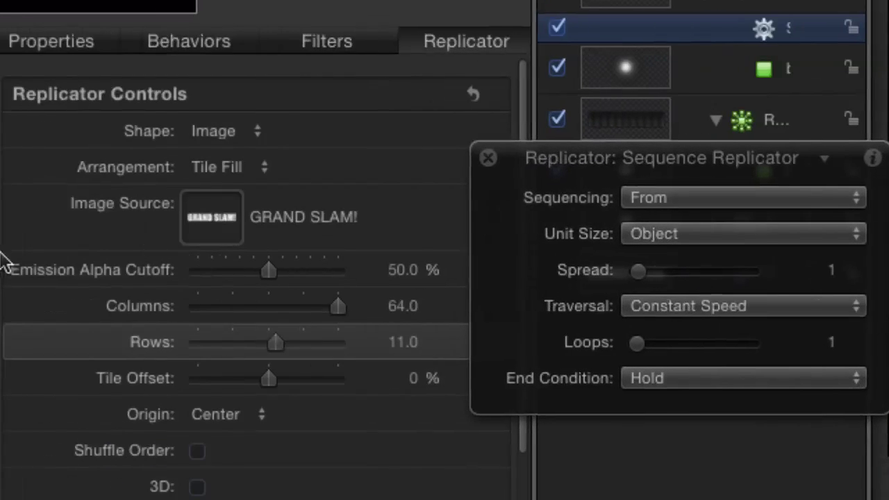
Step: Set the replicator Origin to Right and the sequence Spread to 12, previewing to 00:00:02:09
{"action": "left_click", "coordinate": [247, 424]}
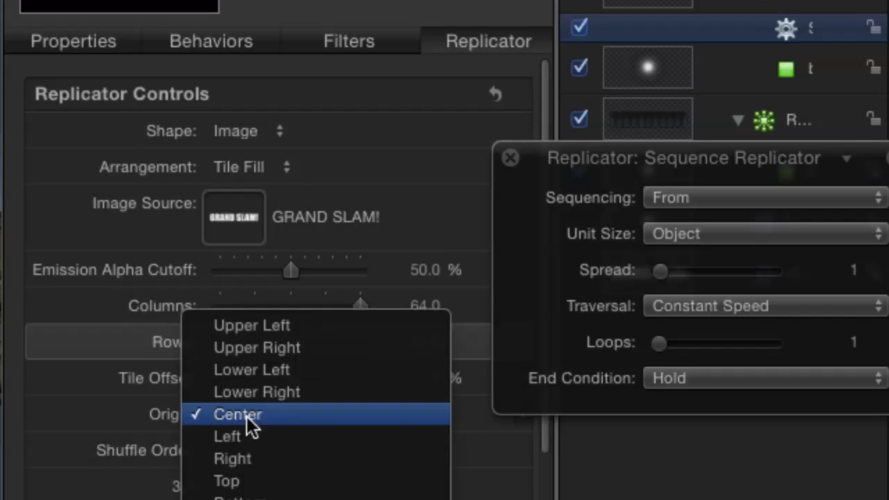
{"action": "left_click", "coordinate": [254, 460]}
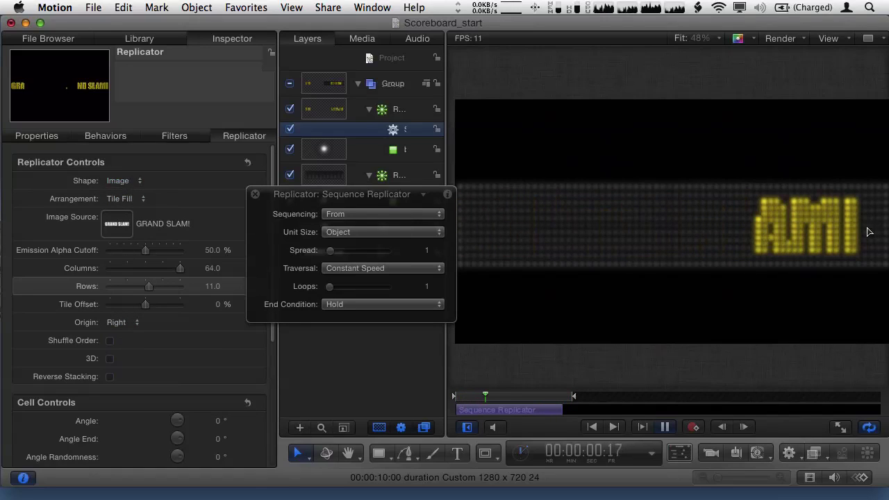
{"action": "left_click", "coordinate": [91, 137]}
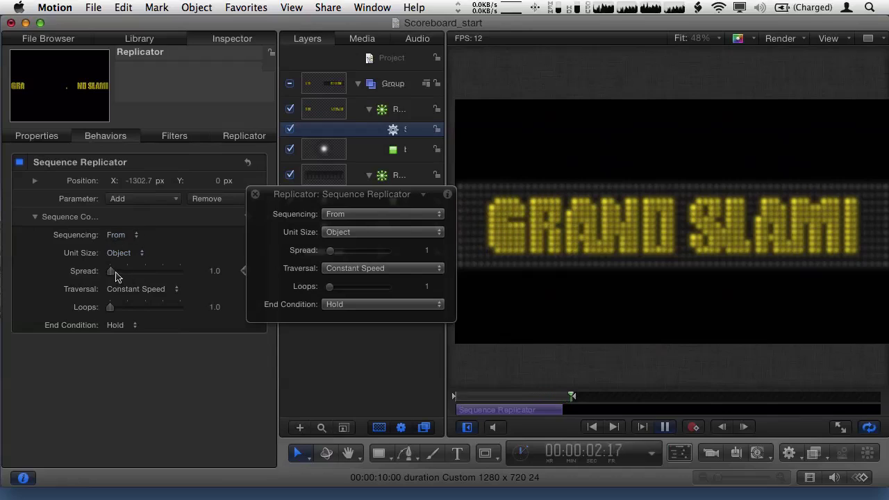
{"action": "left_click_drag", "start_coordinate": [215, 271], "coordinate": [212, 270]}
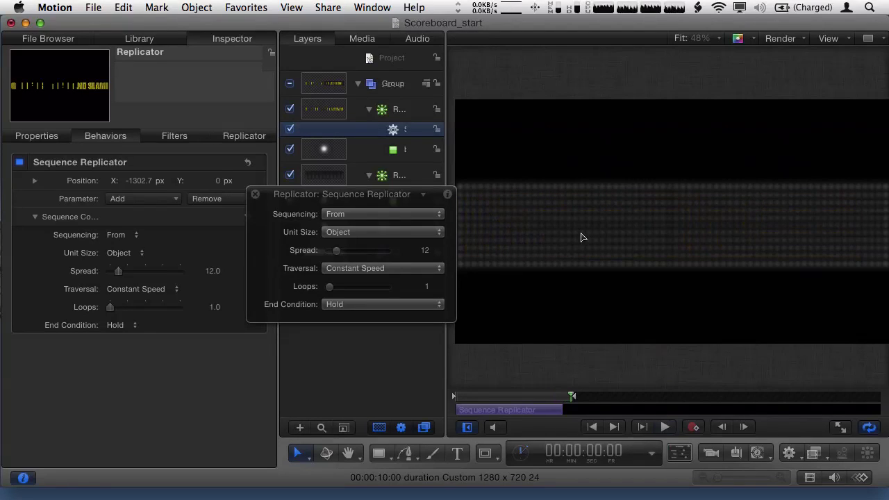
{"action": "left_click_drag", "start_coordinate": [518, 405], "coordinate": [556, 401]}
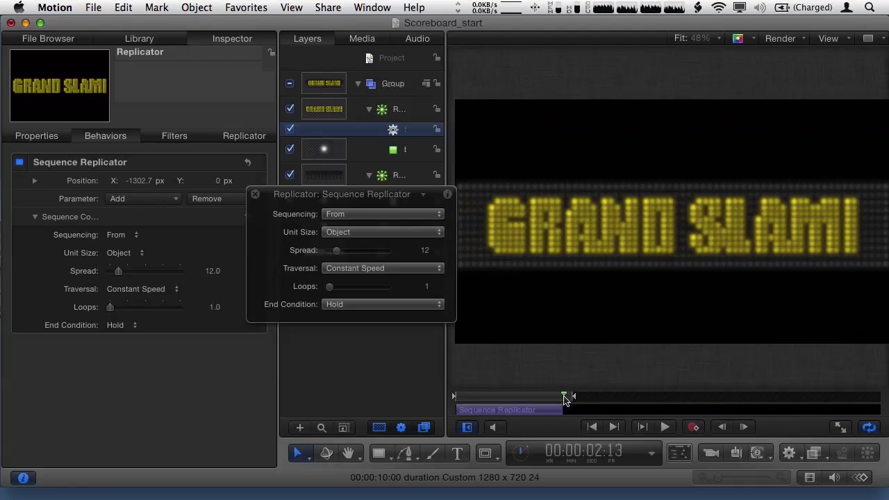